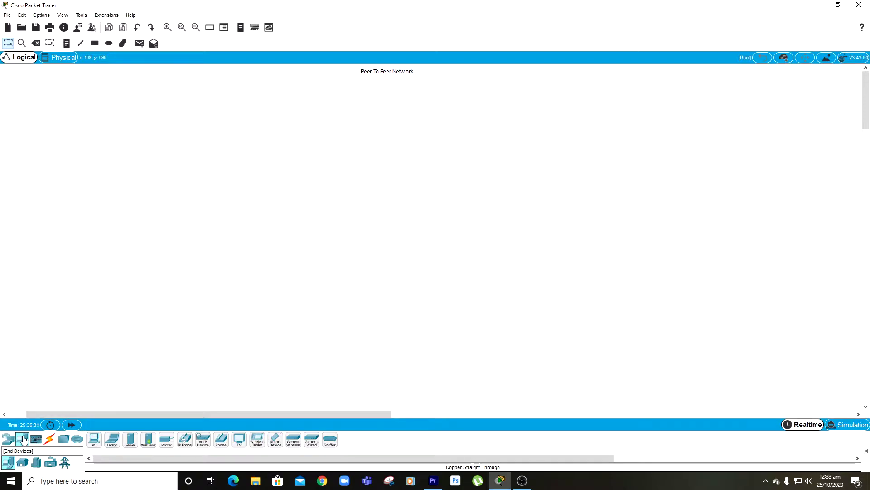
- Place five PCs in an arc down the left side and along the bottom of the workspace
left_click(9, 439)
left_click(24, 439)
left_click_drag(93, 440, 78, 362)
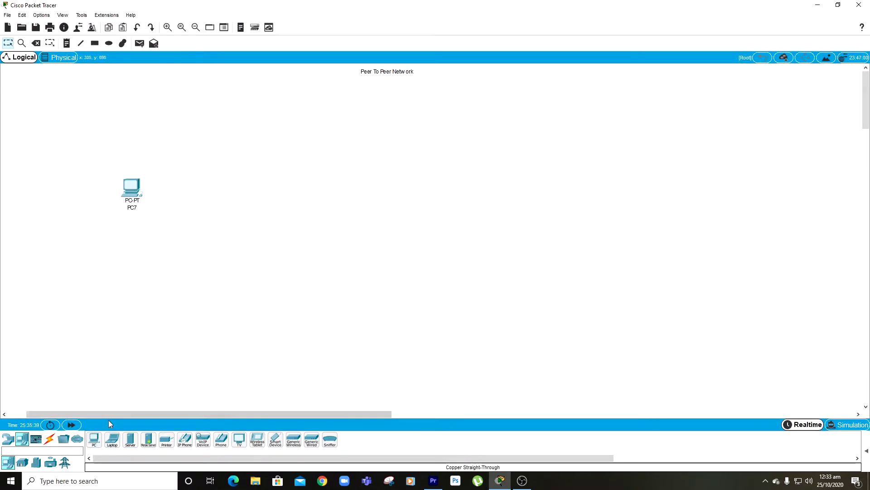
left_click_drag(93, 439, 135, 275)
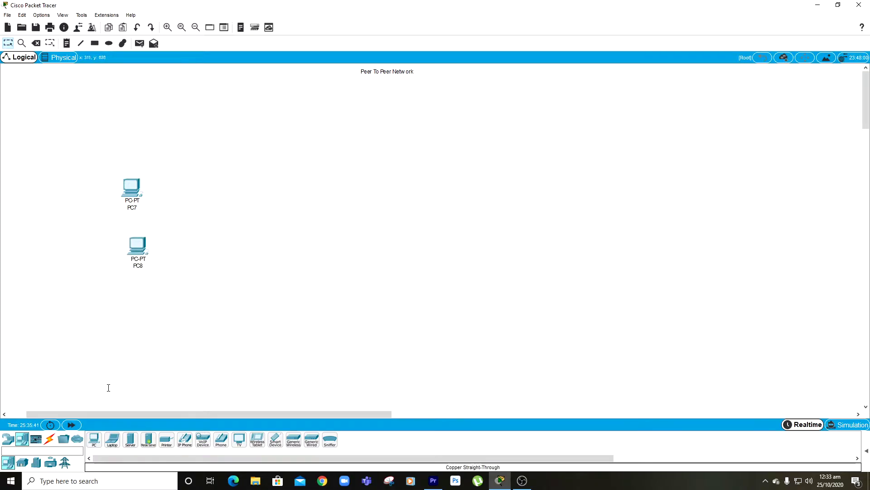
left_click_drag(94, 440, 184, 285)
left_click_drag(93, 440, 228, 391)
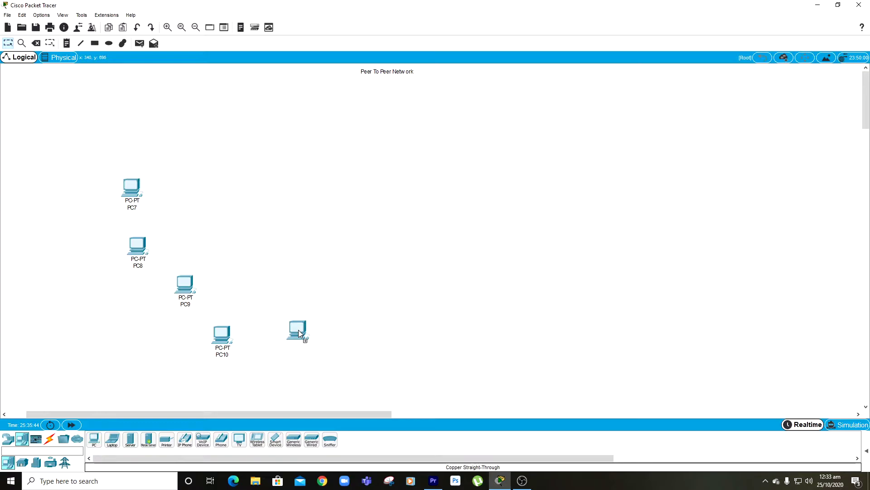
- Continue the ring with two laptops at its lower right, one PC at its upper left and two laptops along its top
left_click_drag(112, 440, 289, 403)
left_click_drag(112, 440, 467, 295)
left_click_drag(94, 439, 148, 154)
left_click_drag(112, 440, 311, 114)
- Complete the ring's upper right and right side with alternating PCs and laptops, two of each
left_click_drag(95, 439, 352, 148)
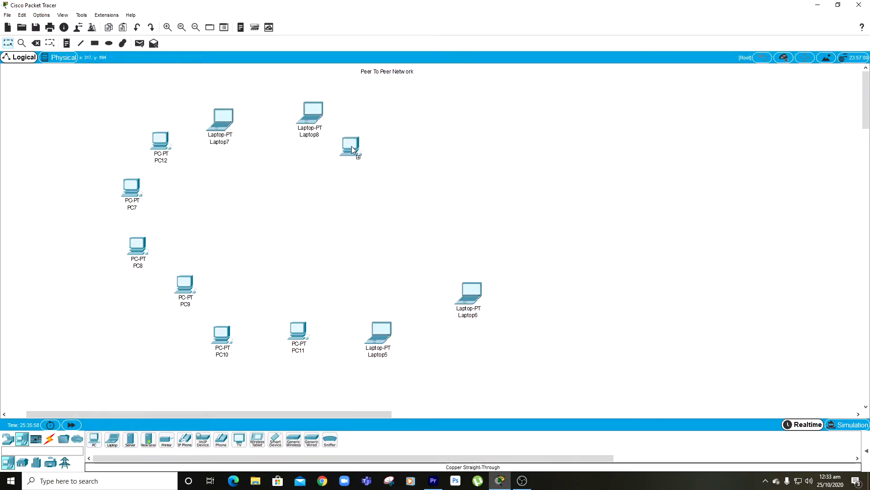
left_click_drag(112, 439, 410, 198)
left_click_drag(472, 133, 473, 133)
left_click_drag(94, 439, 502, 187)
left_click_drag(112, 439, 457, 264)
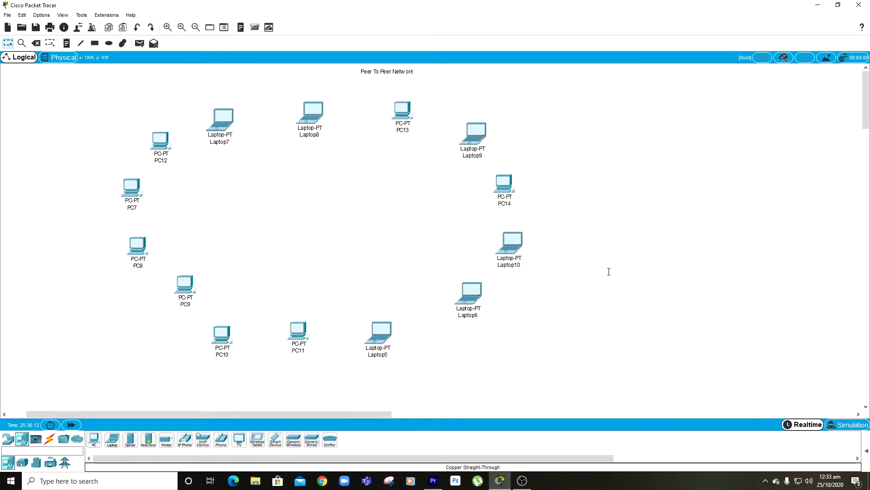
- Move PC9 outward to the left and add a laptop between it and PC10
left_click_drag(187, 284, 154, 285)
left_click_drag(113, 447, 180, 344)
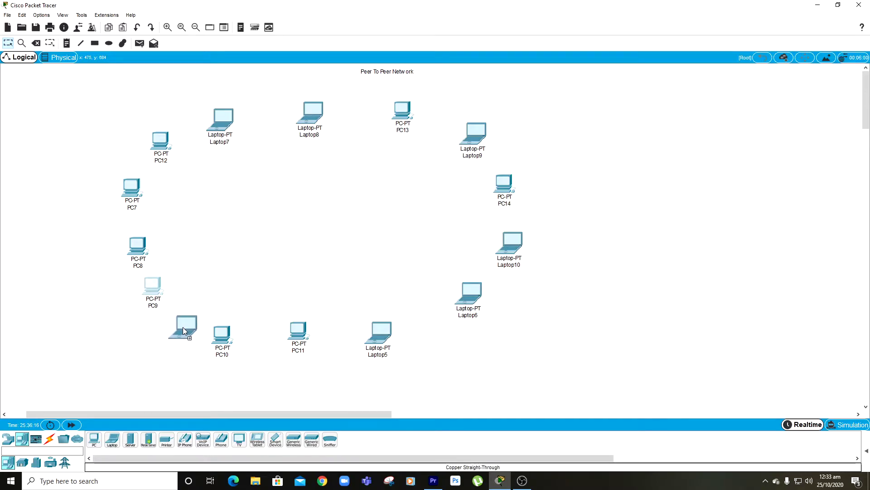
left_click(272, 372)
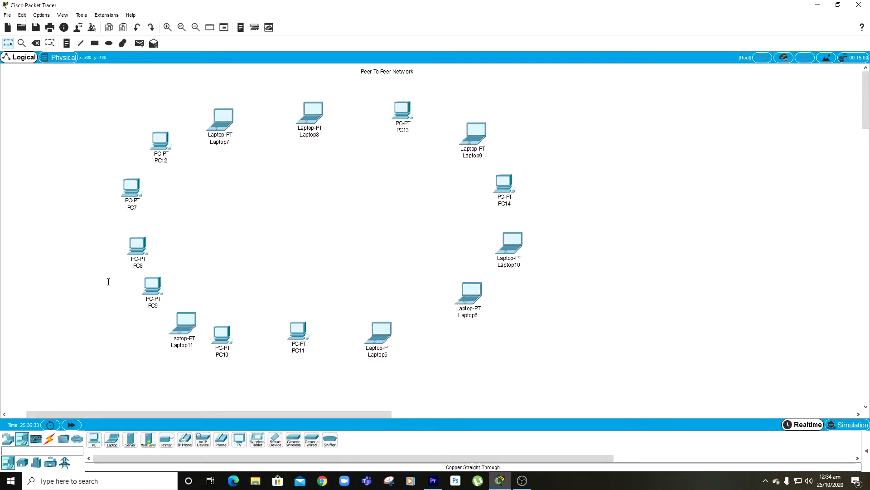
- Place a 2960 switch in the centre of the ring of devices
left_click(6, 437)
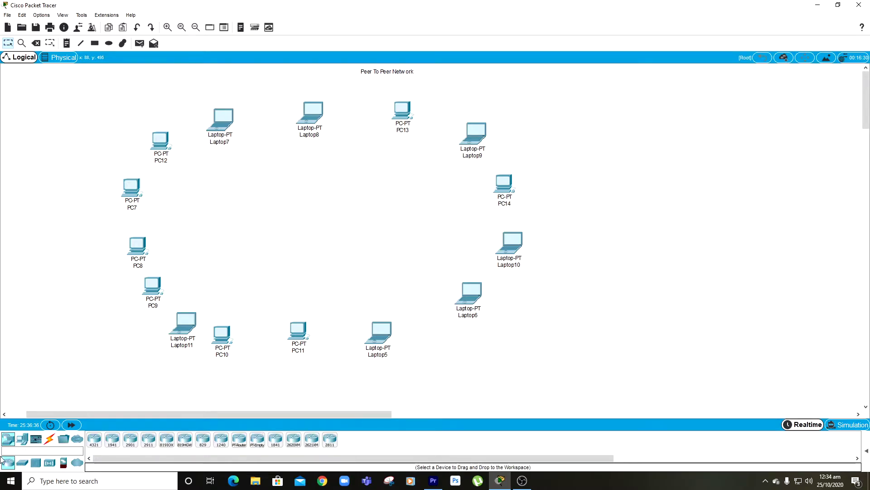
left_click(25, 463)
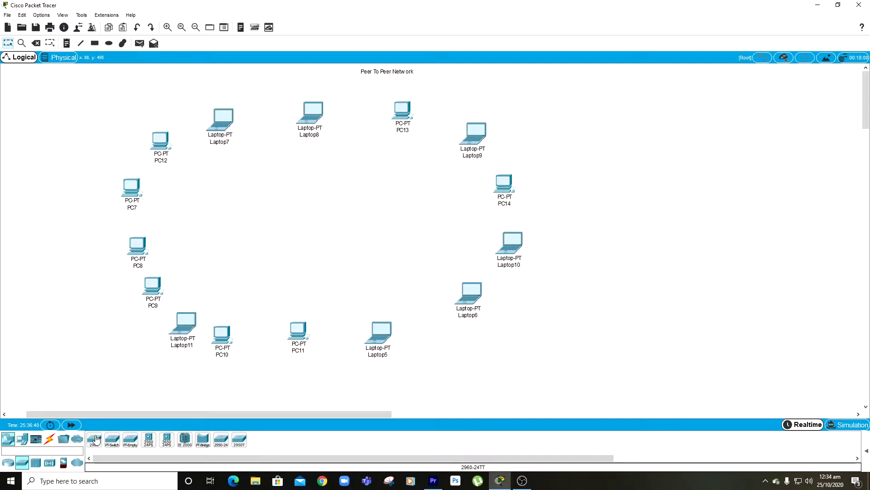
left_click_drag(91, 444, 285, 244)
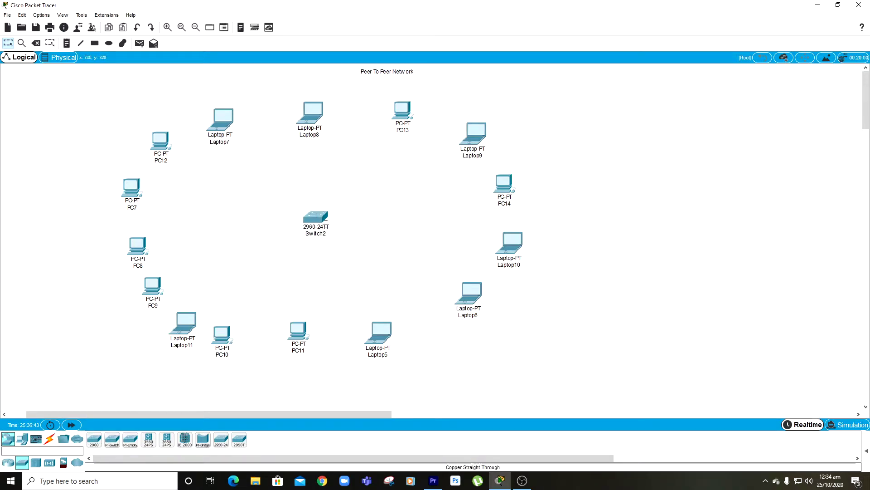
mouse_move(316, 216)
- Connect Laptop8's FastEthernet0 port to the switch's FastEthernet0/1 with a copper straight-through cable
left_click(50, 439)
left_click(130, 439)
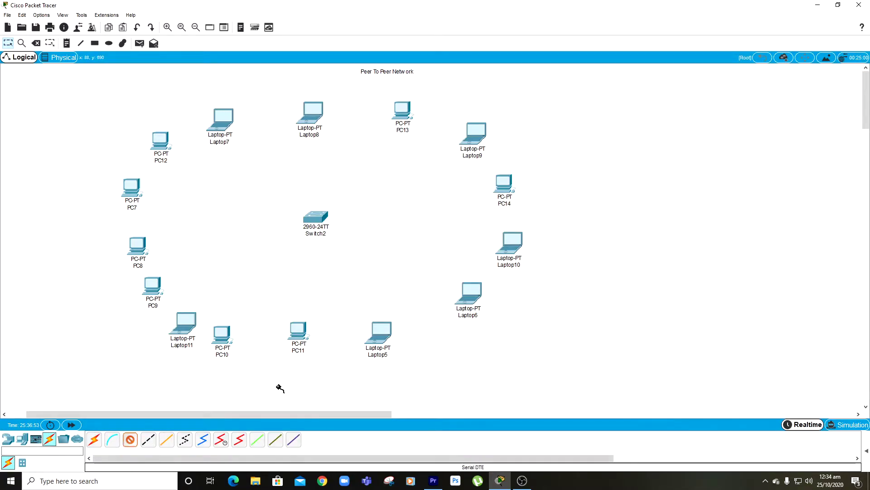
left_click(148, 440)
left_click(135, 442)
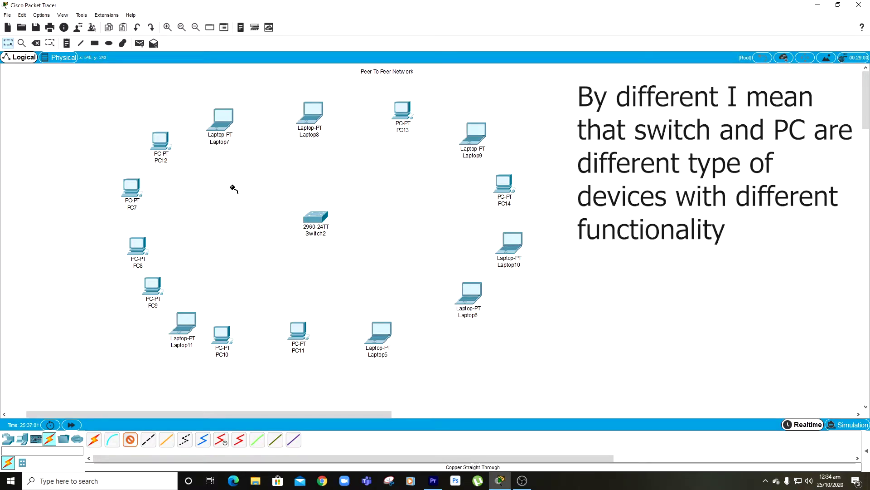
left_click(312, 120)
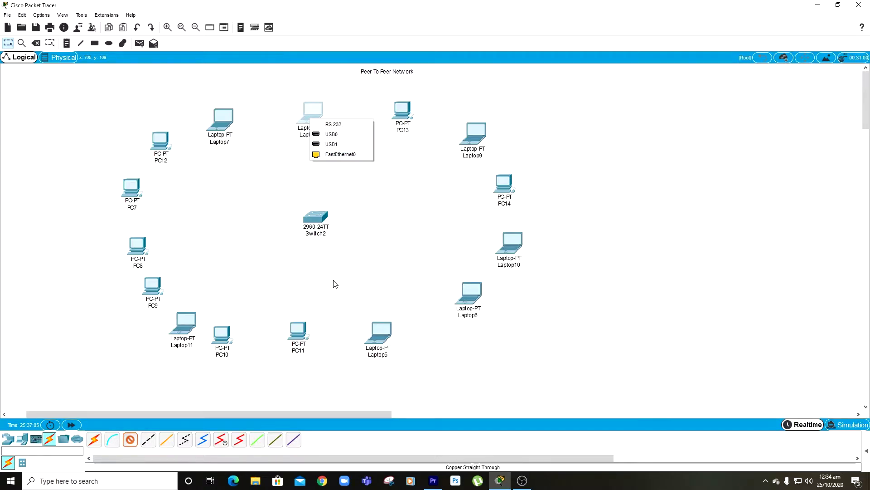
left_click(341, 157)
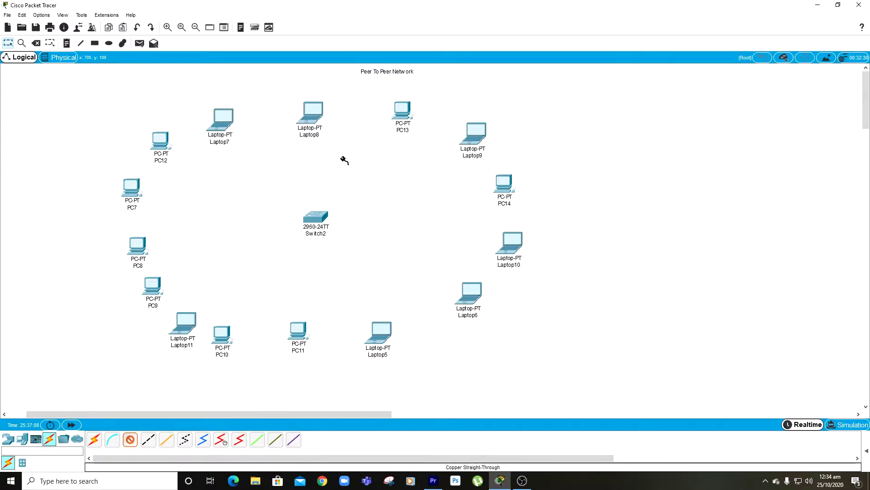
left_click(321, 221)
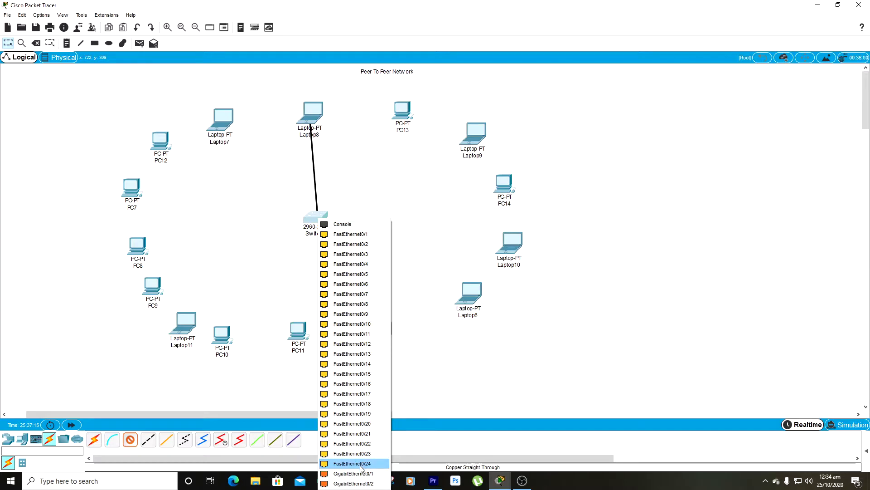
left_click(365, 236)
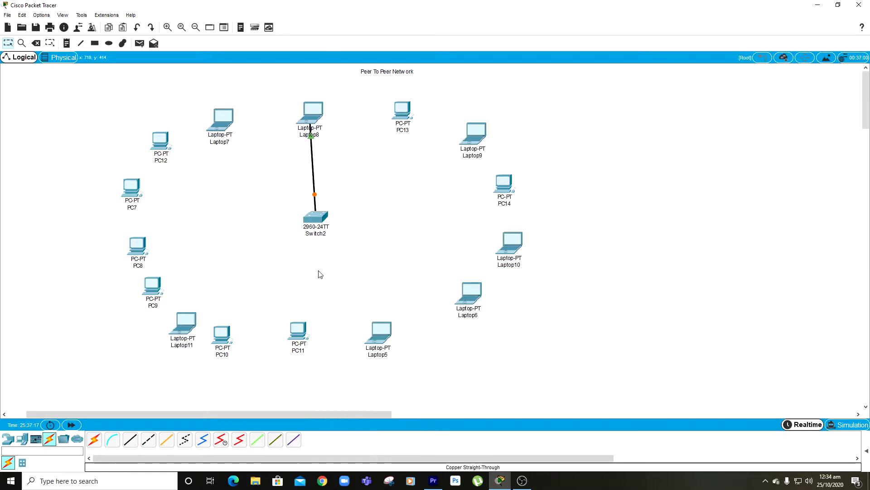
- Connect PC13's FastEthernet0 port to the switch's FastEthernet0/2 with a copper straight-through cable
left_click(135, 446)
left_click(394, 125)
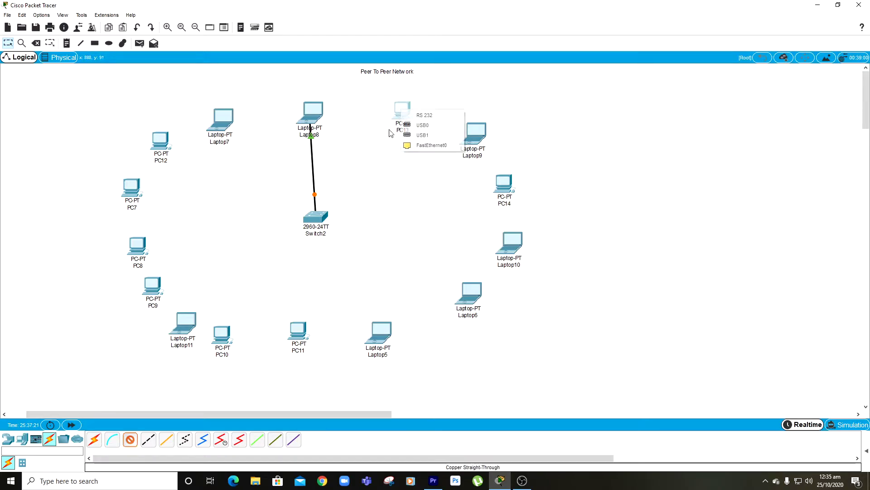
left_click(426, 145)
left_click(319, 217)
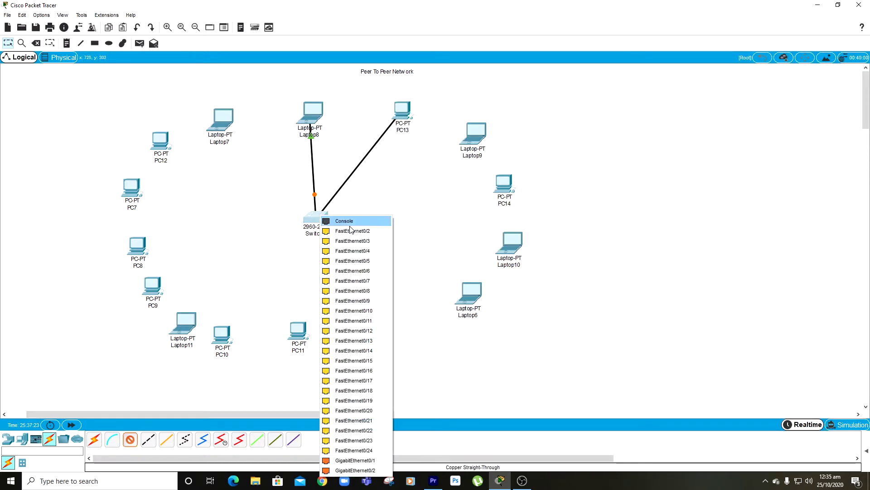
left_click(353, 231)
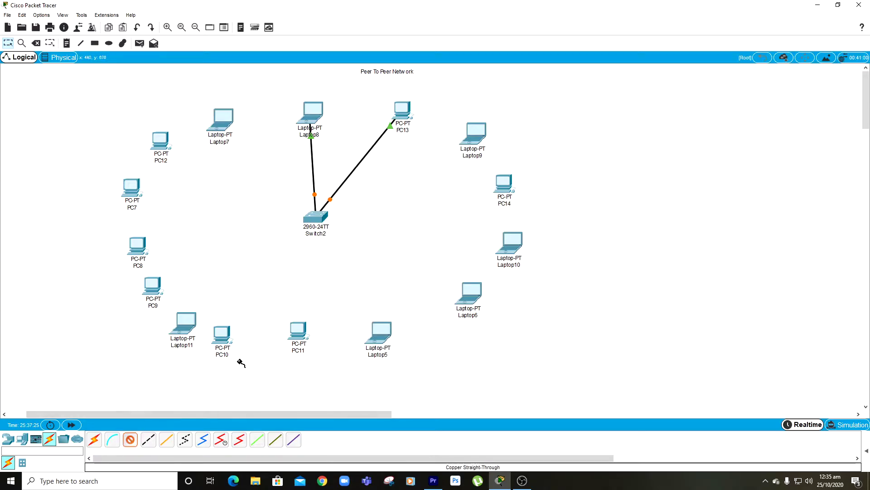
- Connect Laptop9's FastEthernet0 port to a free FastEthernet port on the switch
left_click(474, 135)
left_click(494, 173)
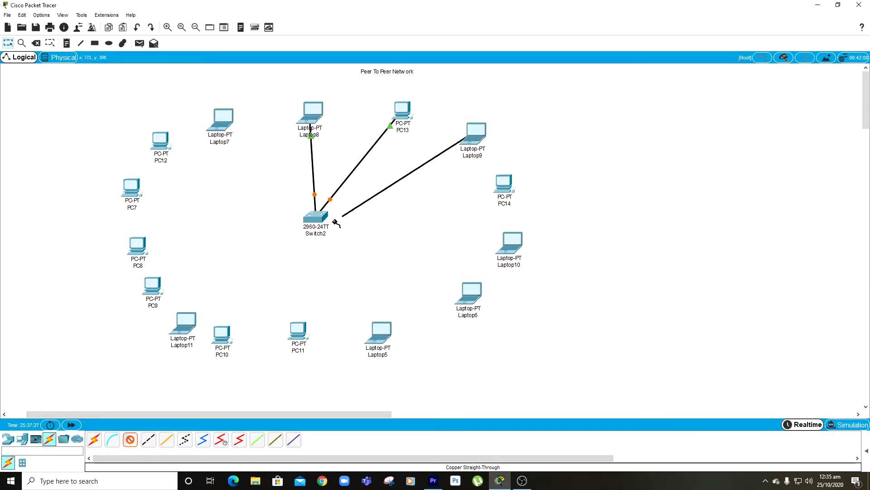
left_click(317, 216)
left_click(365, 235)
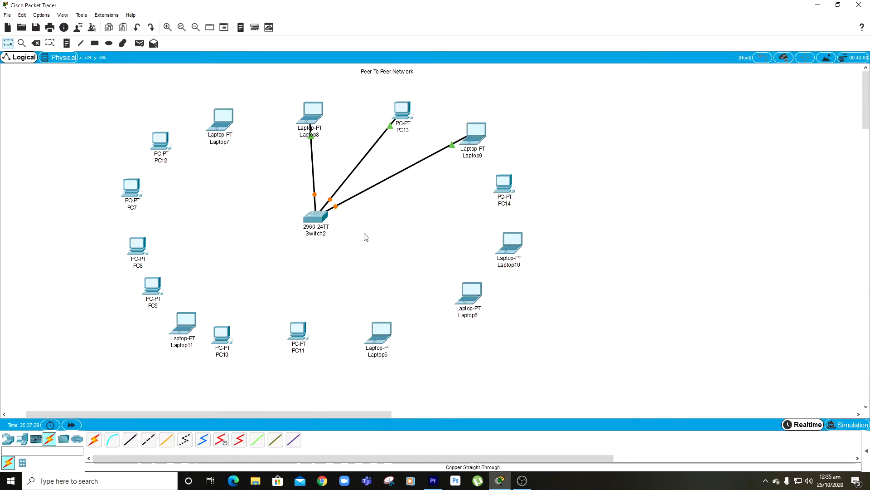
- Connect PC14 to a free FastEthernet port on the switch with a copper straight-through cable
left_click(130, 439)
left_click(504, 183)
left_click(526, 213)
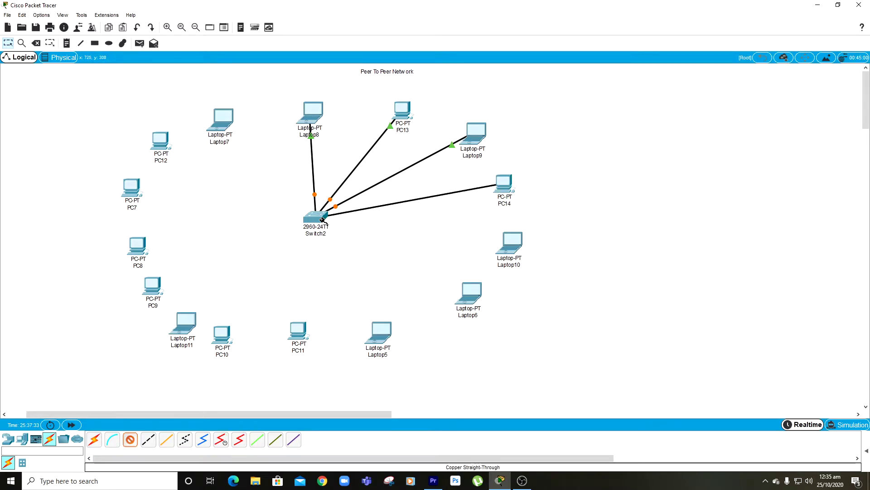
left_click(323, 220)
left_click(365, 234)
- Connect Laptop10 to a free FastEthernet port on the switch with a copper straight-through cable
left_click(131, 438)
left_click(513, 243)
left_click(540, 278)
left_click(317, 223)
left_click(348, 234)
- Run a copper straight-through cable between a free FastEthernet port of the switch and Laptop6
left_click(131, 439)
left_click(318, 220)
left_click(349, 244)
left_click(471, 294)
left_click(496, 317)
- Run a copper straight-through cable between a free FastEthernet port of the switch and Laptop5
left_click(131, 439)
left_click(317, 219)
left_click(348, 233)
left_click(383, 335)
left_click(403, 347)
- Run a copper straight-through cable between a free FastEthernet port of the switch and PC11
left_click(131, 439)
left_click(317, 220)
left_click(360, 235)
left_click(297, 331)
left_click(331, 368)
- Run a copper straight-through cable between the switch's FastEthernet0/9 port and PC10
left_click(131, 439)
left_click(317, 220)
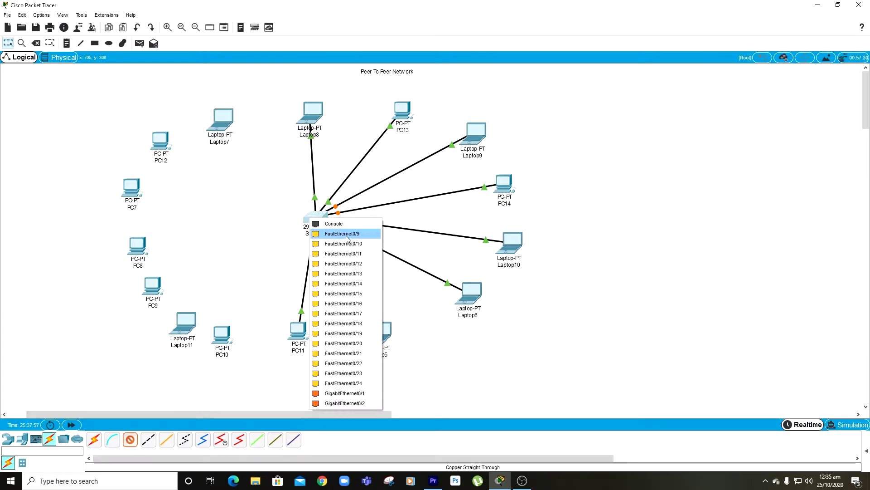
left_click(347, 234)
left_click(222, 336)
left_click(247, 370)
- Connect Laptop11 to a free FastEthernet port on the switch with a copper straight-through cable
left_click(131, 439)
left_click(184, 323)
left_click(203, 335)
left_click(311, 216)
left_click(329, 238)
- Connect PC9 to a free FastEthernet port on the switch with a copper straight-through cable
left_click(131, 438)
left_click(154, 286)
left_click(188, 321)
left_click(315, 217)
left_click(335, 245)
- Connect PC8 to a free FastEthernet port on the switch with a copper straight-through cable
left_click(131, 438)
left_click(138, 248)
left_click(168, 285)
left_click(315, 217)
left_click(336, 244)
- Connect PC7's FastEthernet0 port to a free FastEthernet port on the switch with a copper straight-through cable
left_click(131, 439)
left_click(135, 189)
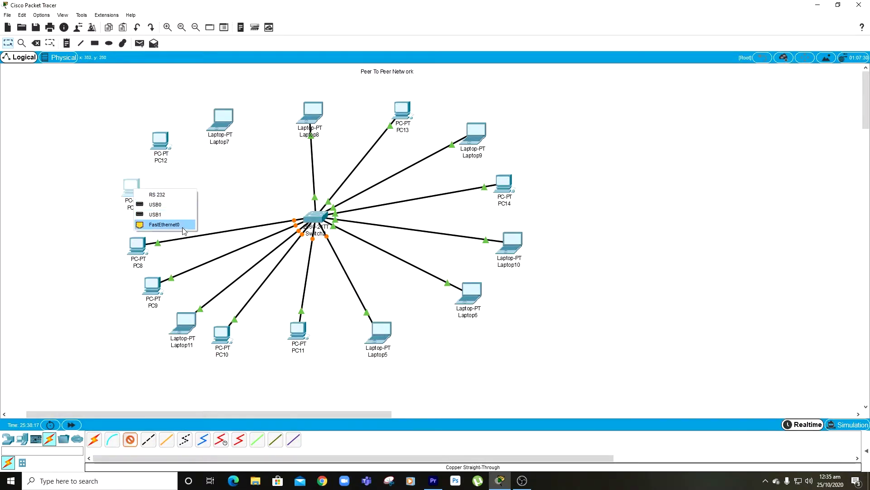
left_click(182, 225)
left_click(315, 218)
left_click(338, 231)
- Connect PC12 to a free FastEthernet port on the switch with a copper straight-through cable
left_click(131, 439)
left_click(159, 141)
left_click(188, 177)
left_click(315, 218)
left_click(354, 332)
- Connect Laptop7, the last uncabled device, to a free FastEthernet port on the switch with a copper straight-through cable
left_click(131, 439)
left_click(222, 118)
left_click(311, 171)
left_click(315, 217)
left_click(350, 294)
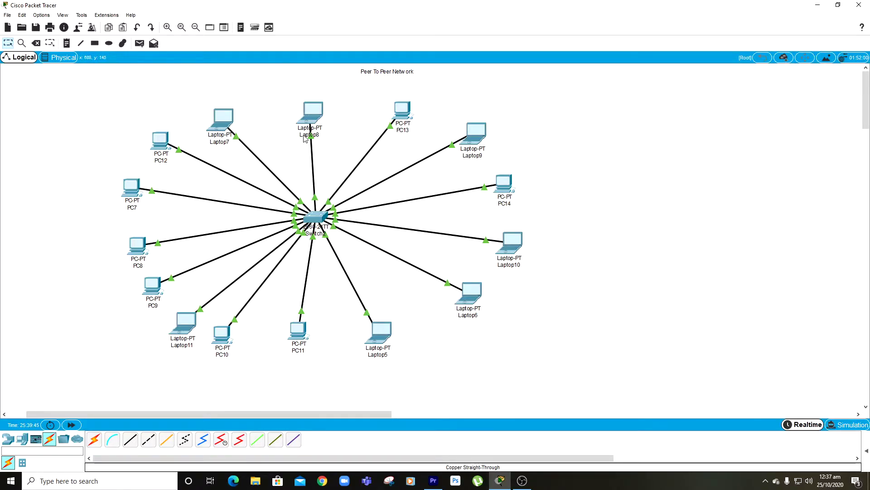
- Set Laptop8's static IPv4 address to 192.58.32.1 with subnet mask 255.255.255.0 in its IP configuration
left_click(315, 115)
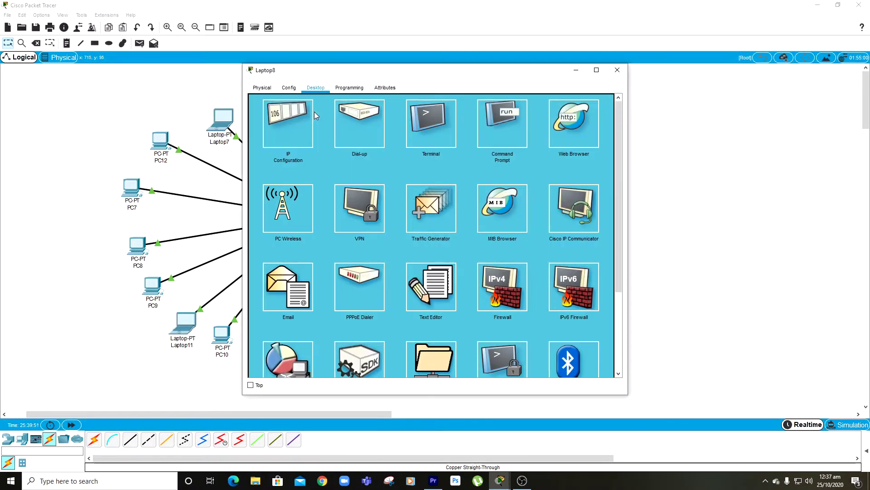
left_click(263, 88)
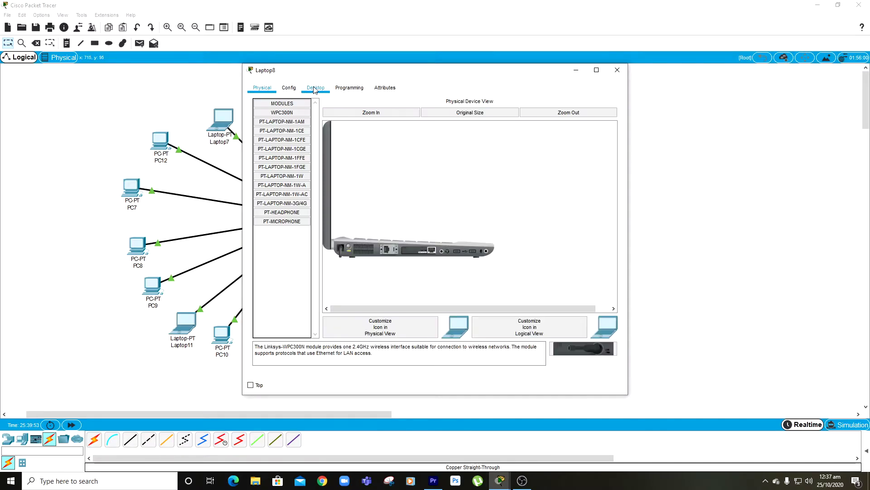
left_click(312, 89)
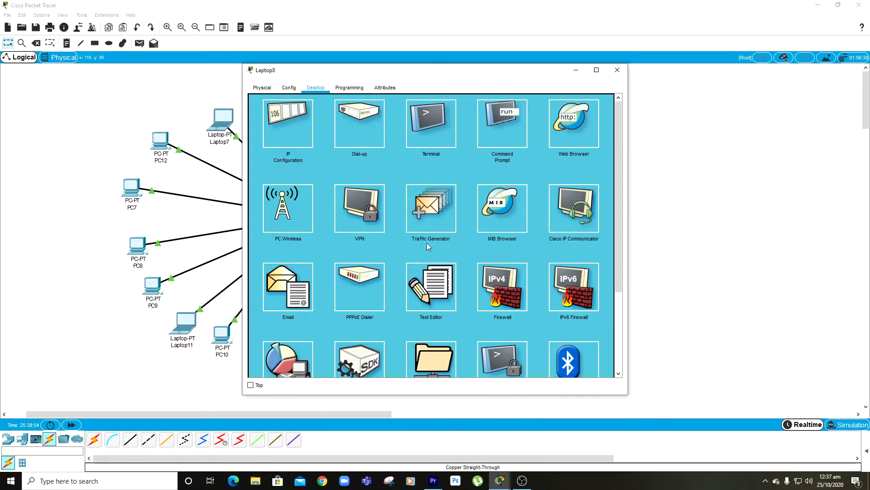
left_click(298, 115)
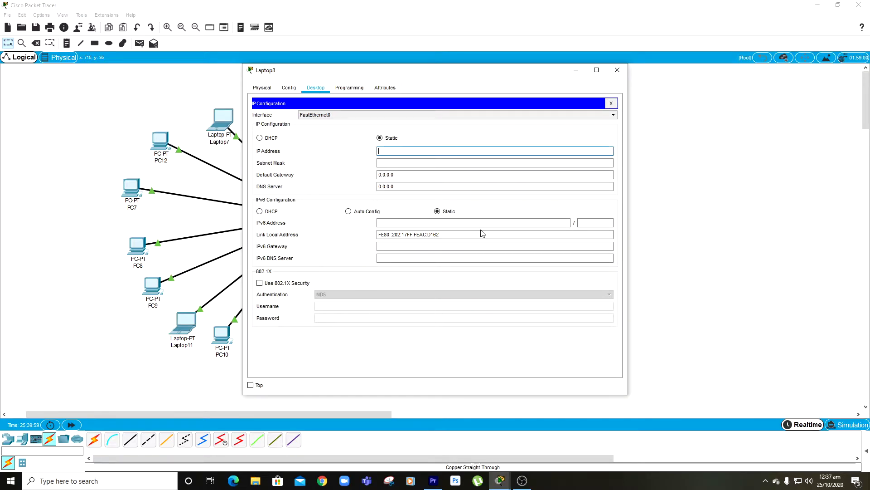
type("192.58.32.1")
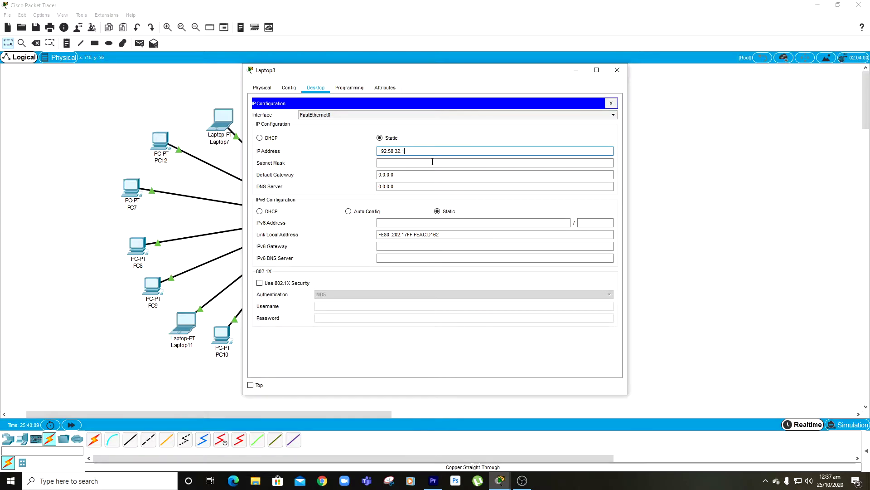
left_click_drag(422, 151, 347, 152)
left_click(410, 151)
left_click(413, 150)
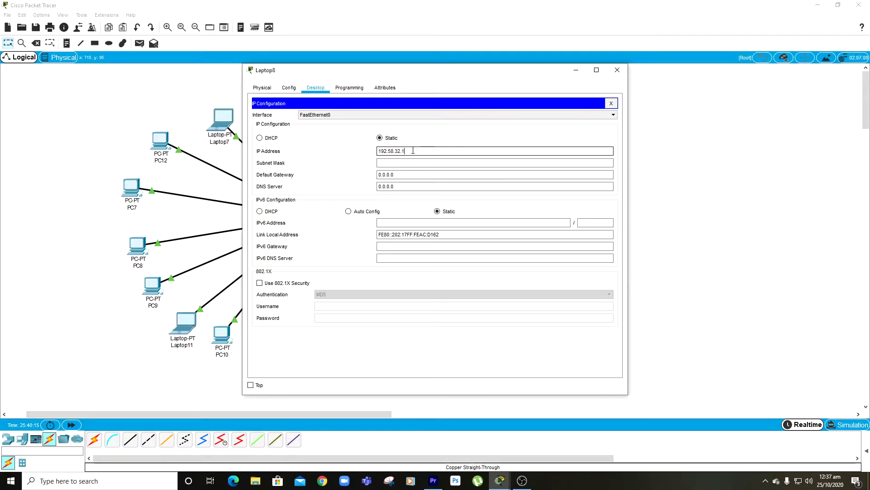
key("BackSpace")
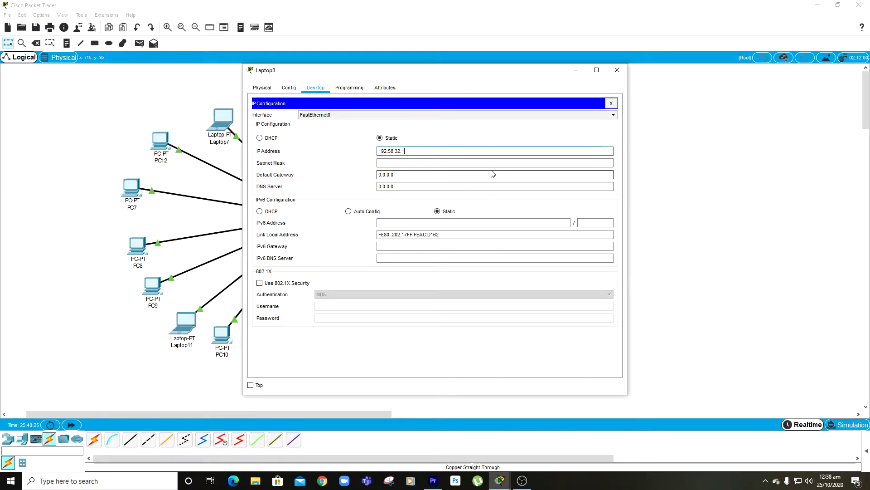
key("Return")
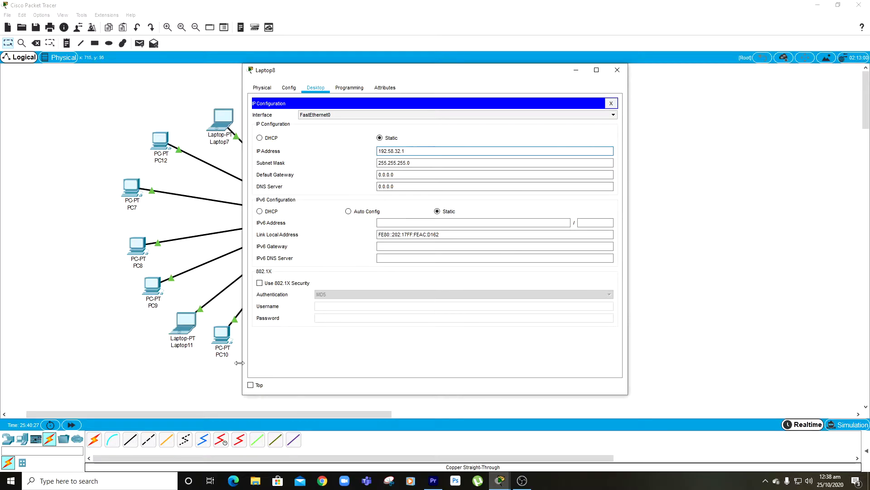
left_click(617, 71)
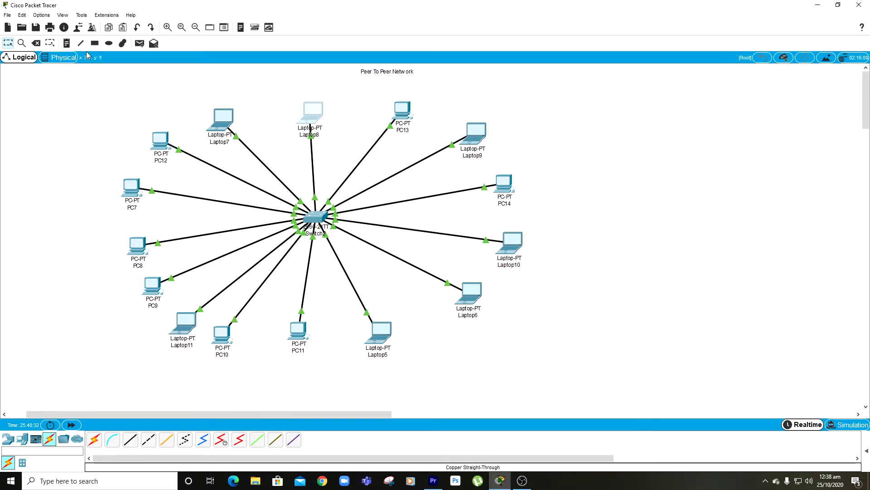
- Place a text note reading 192.58.34.1 above Laptop8
left_click(67, 43)
left_click(297, 90)
type("192.")
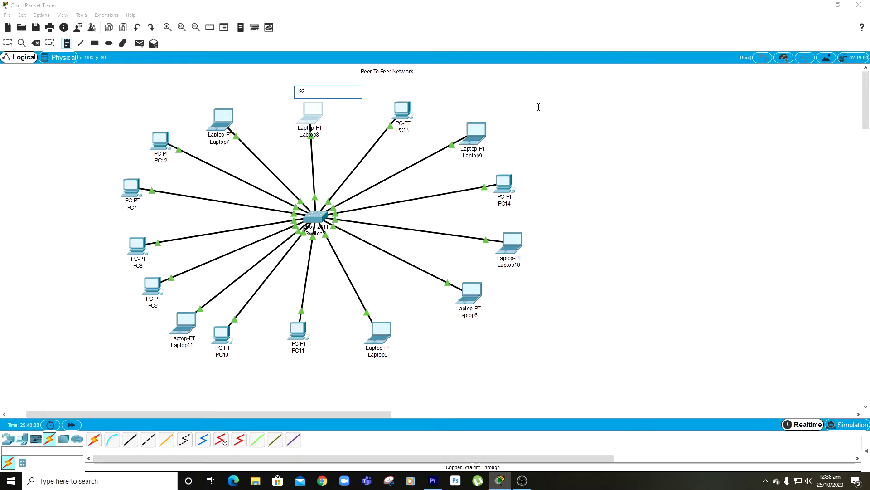
type("58.34.41")
key("BackSpace")
key("BackSpace")
type("1")
key("Escape")
- Check Laptop8's device window, close it, and correct the note above Laptop8 to 192.58.32.1
left_click(317, 111)
left_click(359, 115)
left_click(617, 70)
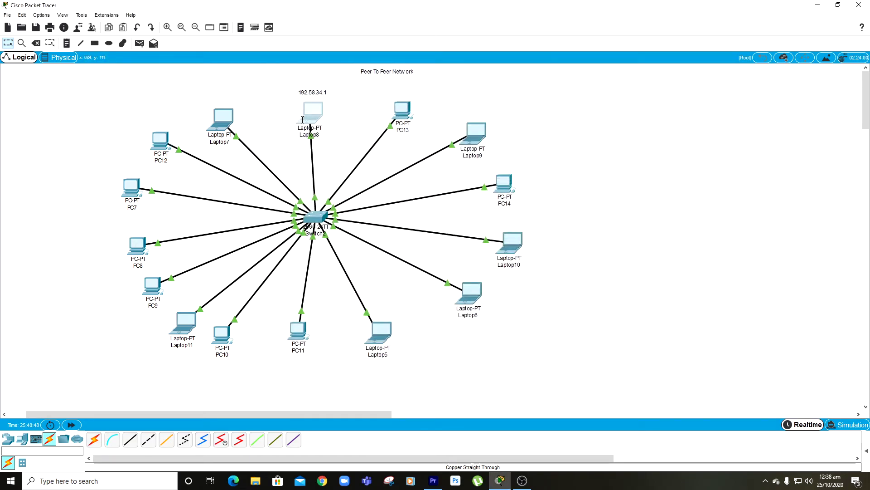
double_click(322, 93)
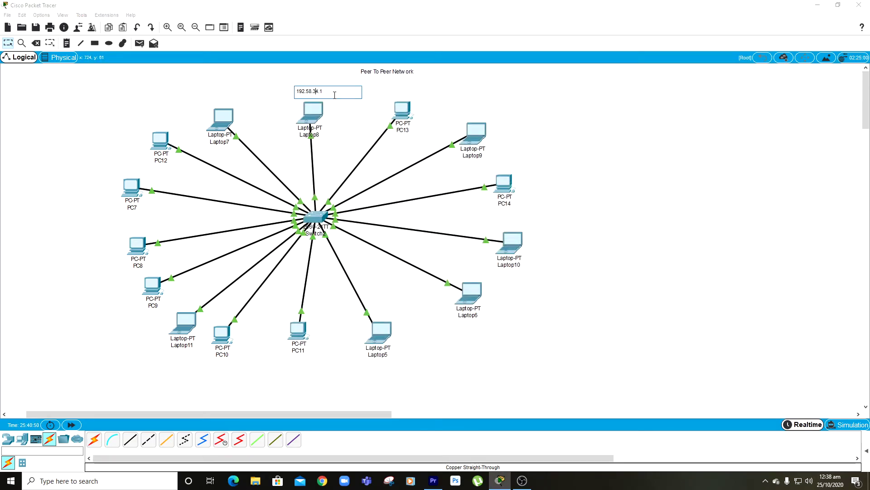
key("BackSpace")
type("2")
left_click(365, 109)
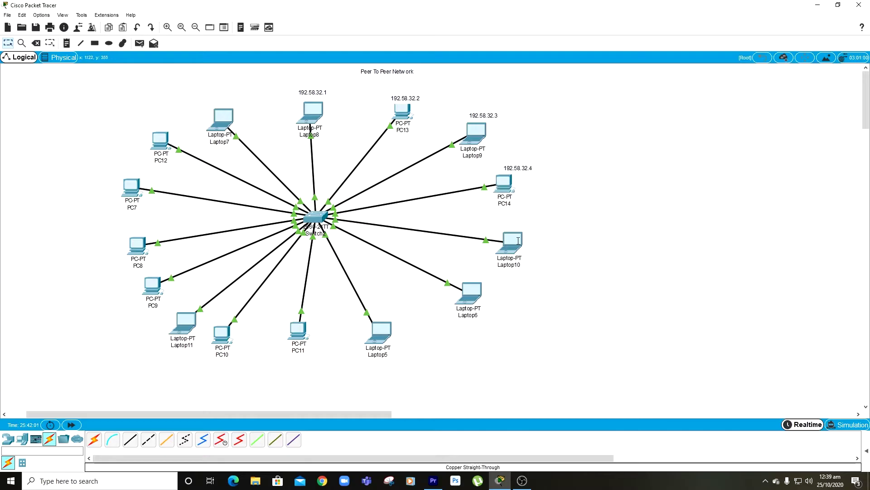
- Set Laptop10's static IPv4 address to 192.58.32.5 and fill in its subnet mask
left_click(316, 88)
left_click(275, 140)
left_click(440, 150)
type("192.58.32.5")
key("Tab")
left_click(617, 69)
- Place a text note reading 192.58.32.5 beside Laptop10
key("n")
left_click(536, 245)
type("192.58.32.4")
key("Escape")
- Set Laptop6's static IPv4 address to 192.58.32.6 and fill in its subnet mask
left_click(469, 292)
left_click(316, 88)
left_click(289, 132)
left_click(419, 153)
type("192.58.32.6")
key("Tab")
left_click(616, 71)
- Place a text note reading 192.58.32.6 beside Laptop6
key("n")
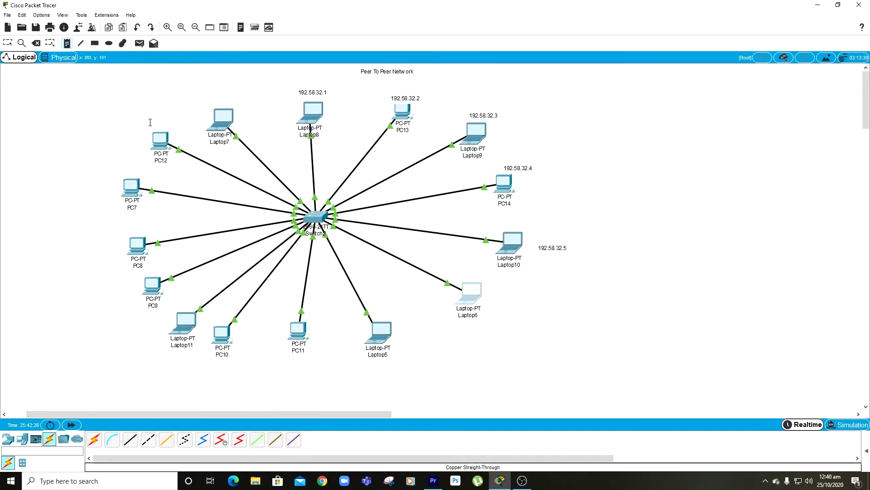
left_click(493, 299)
type("192.58.32.4")
type("6")
key("Escape")
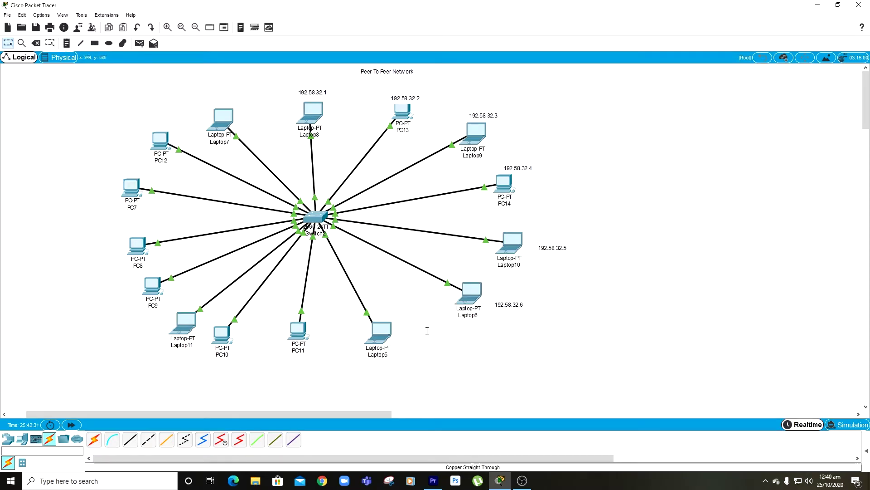
- Set Laptop5's static IPv4 address to 192.58.32.7 with subnet mask 255.255.255.0 in its IP configuration
double_click(379, 333)
left_click(499, 303)
left_click(316, 88)
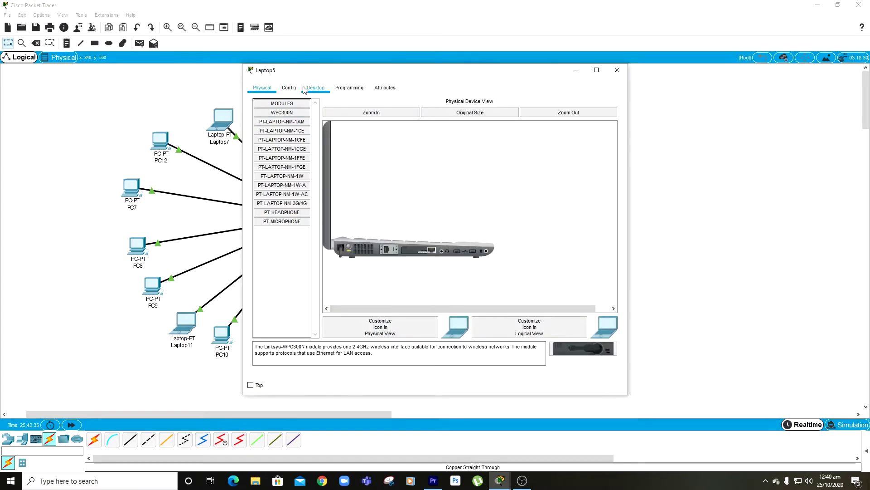
left_click(283, 119)
left_click(398, 151)
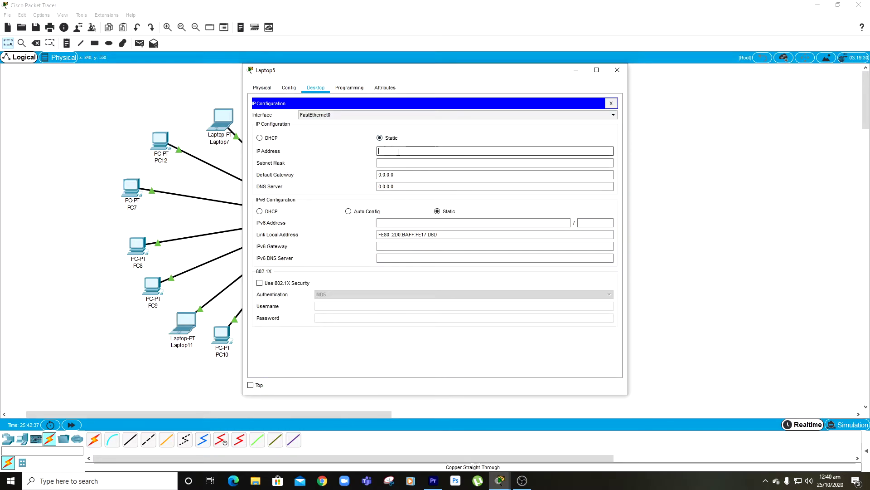
type("192.58.32.4")
key("BackSpace")
type("7")
left_click(455, 163)
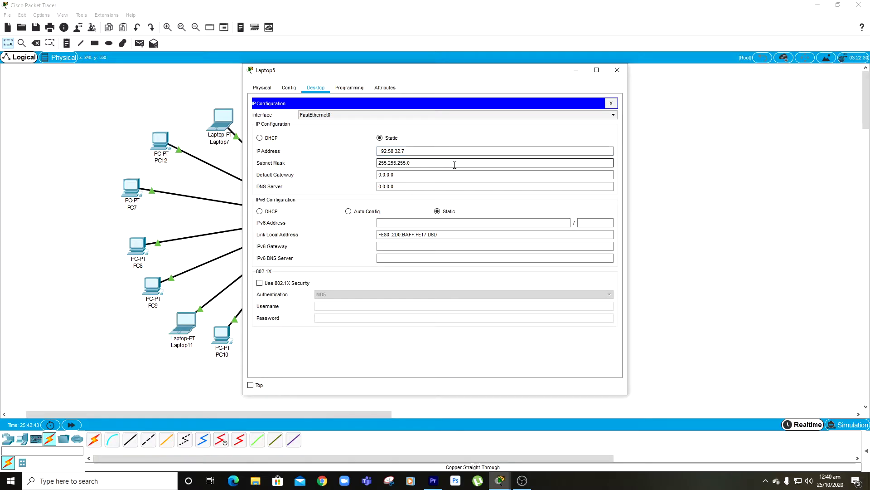
left_click(616, 73)
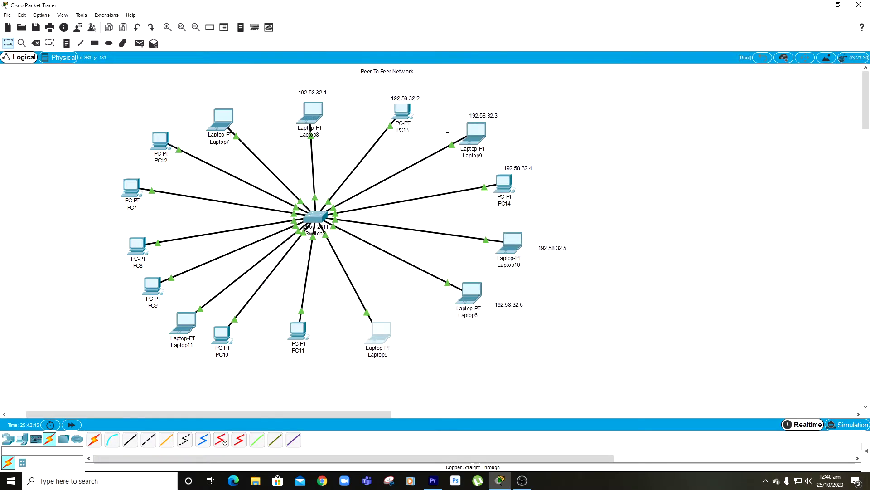
- Place a text note reading 192.58.32.7 beside Laptop5 and copy the address text
left_click(66, 43)
left_click(401, 347)
type("192.58.32.7")
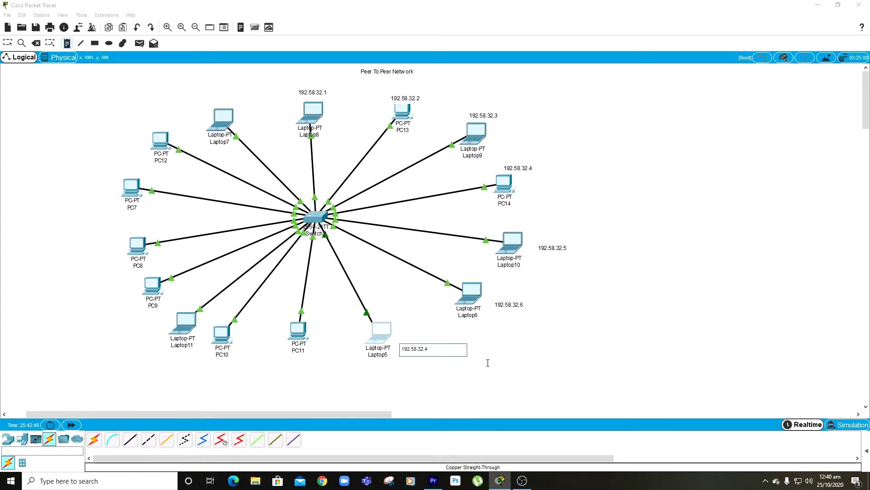
left_click_drag(428, 349, 400, 349)
key("ctrl+c")
- Set PC11's static IPv4 address to 192.58.32.8, starting from the copied address, and fill in its subnet mask
left_click(298, 330)
left_click(315, 87)
left_click(284, 116)
key("ctrl+v")
left_click(453, 163)
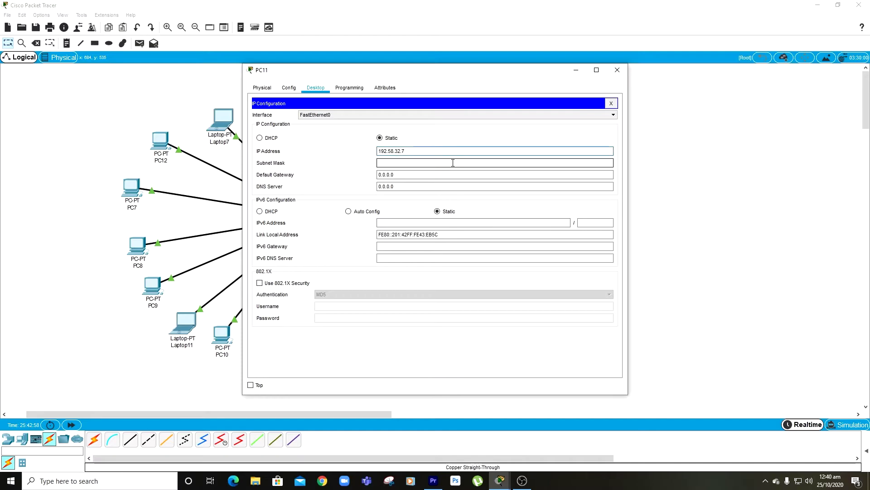
left_click(617, 69)
- Place a text note reading 192.58.32.8 below PC11
key("n")
left_click(287, 363)
type("192.58.32.8")
key("Escape")
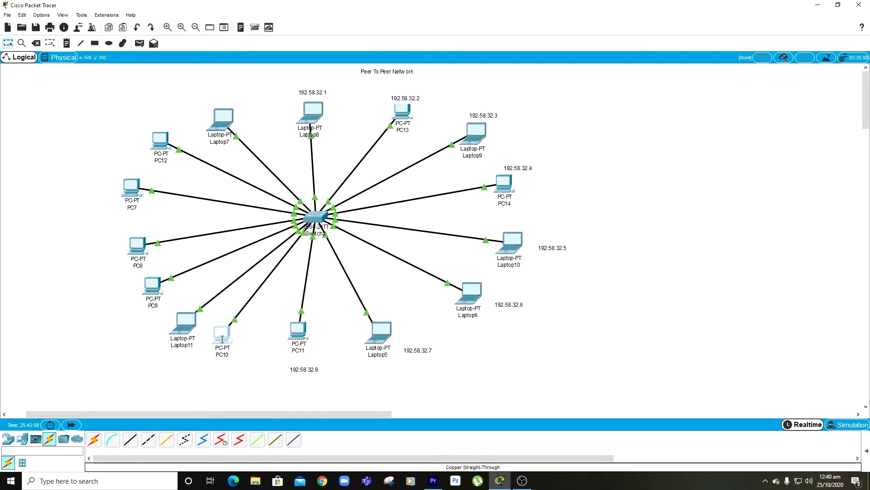
- Set PC10's static IPv4 address to 192.58.32.9 and fill in its subnet mask
left_click(222, 336)
left_click(316, 88)
left_click(284, 116)
type("192.58.32.9")
key("Tab")
left_click(617, 69)
- Place a text note reading 192.58.32.9 below PC10
key("n")
left_click(214, 367)
key("ctrl+v")
- Set Laptop11's static IPv4 address to 192.58.32.10 and fill in its subnet mask
left_click(184, 323)
left_click(315, 88)
left_click(297, 130)
left_click(443, 150)
type("192.58.32.7")
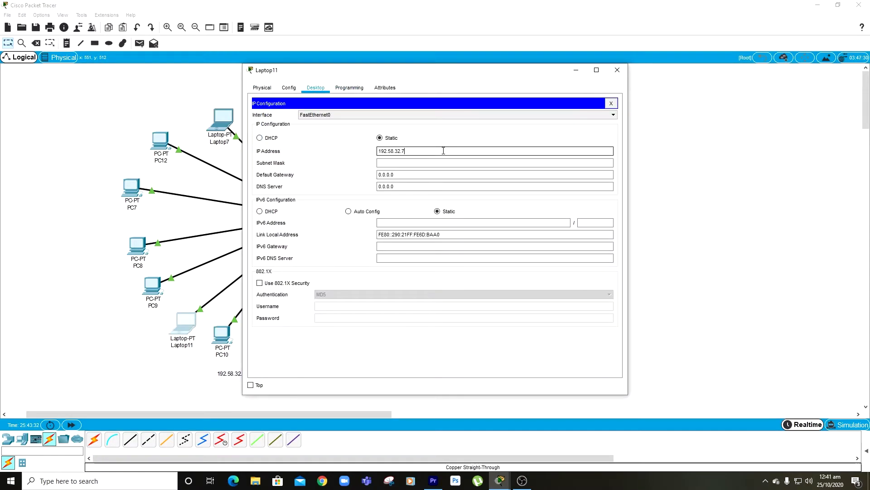
left_click(445, 162)
left_click(617, 70)
- Place a text note reading 192.58.32.10 below Laptop11
left_click(67, 43)
left_click(145, 353)
type("192.58.32.10")
key("Escape")
- Set PC9's static IPv4 address to 192.58.32.11 and fill in its subnet mask
left_click(153, 284)
left_click(315, 87)
left_click(297, 129)
left_click(443, 151)
type("192.58.32.1")
left_click(496, 163)
double_click(392, 151)
left_click(618, 70)
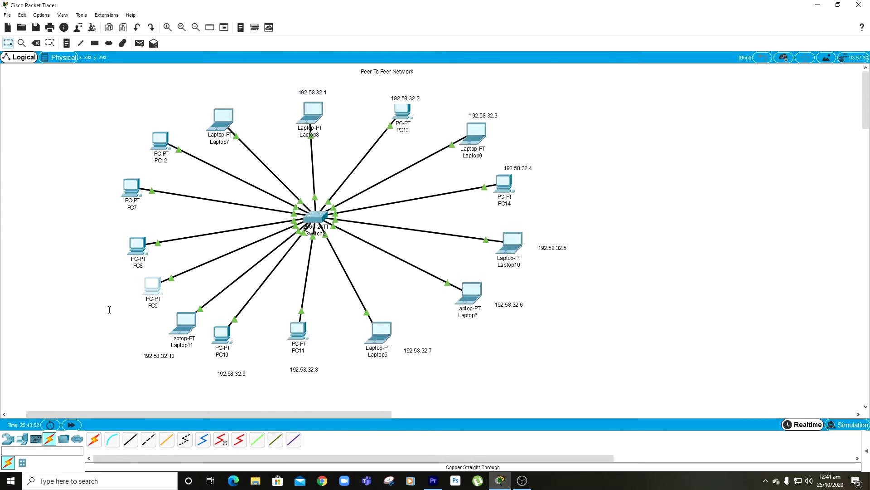
- Place a text note reading 192.58.32.11 below PC9
key("n")
left_click(114, 312)
type("192.58.32.11")
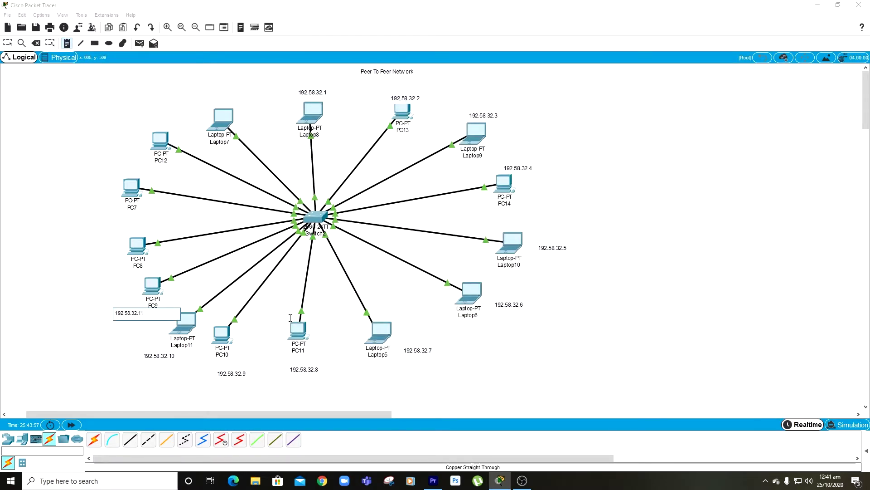
key("Escape")
- Set PC8's static IPv4 address to 192.58.32.12 and fill in its subnet mask
left_click(137, 246)
left_click(315, 87)
left_click(297, 129)
left_click(395, 150)
type("192.58.32.12")
left_click(496, 163)
left_click(617, 70)
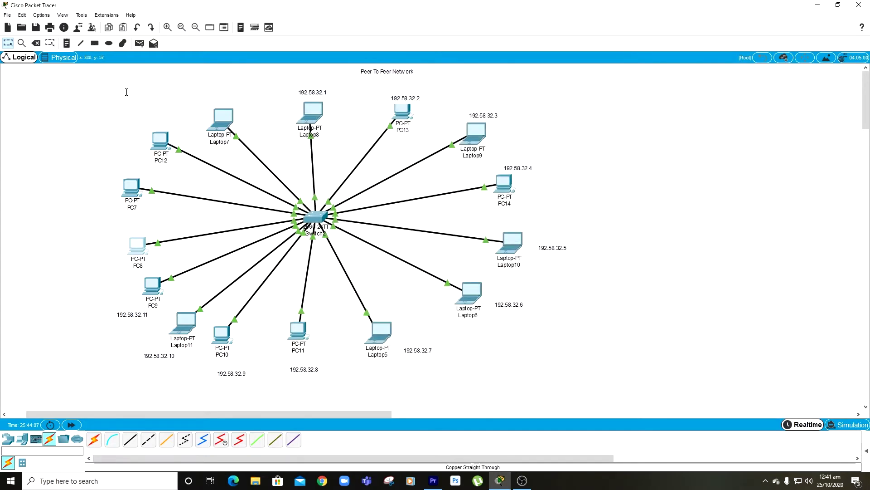
- Place a text note beside PC8 by pasting the copied address and editing it to 192.58.32.12
left_click(127, 256)
key("ctrl+v")
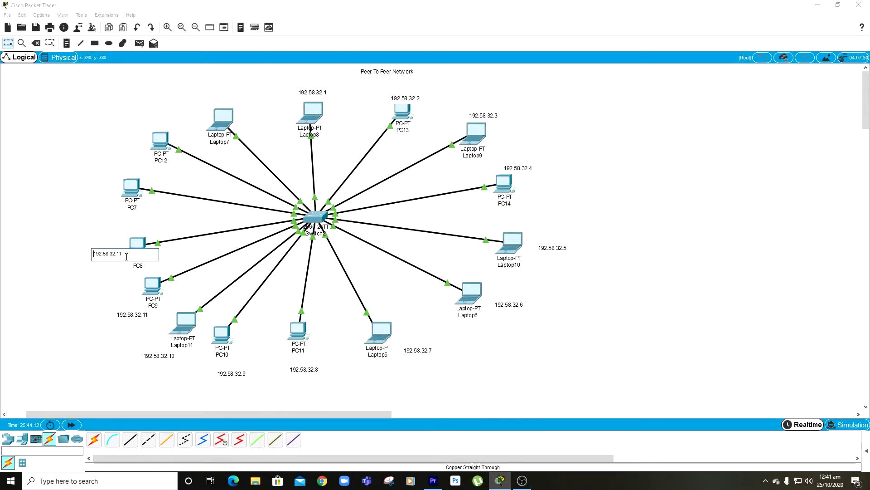
key("BackSpace")
type("2")
- Set PC7's static IPv4 address to 192.58.32.13 and fill in its subnet mask
left_click(132, 190)
left_click(315, 87)
left_click(292, 118)
left_click(435, 151)
type("192.58.32.13")
left_click(435, 162)
left_click(617, 69)
- Place a text note reading 192.58.32.13 beside PC7
left_click(66, 44)
left_click(79, 194)
type("192.58.32.13")
key("Escape")
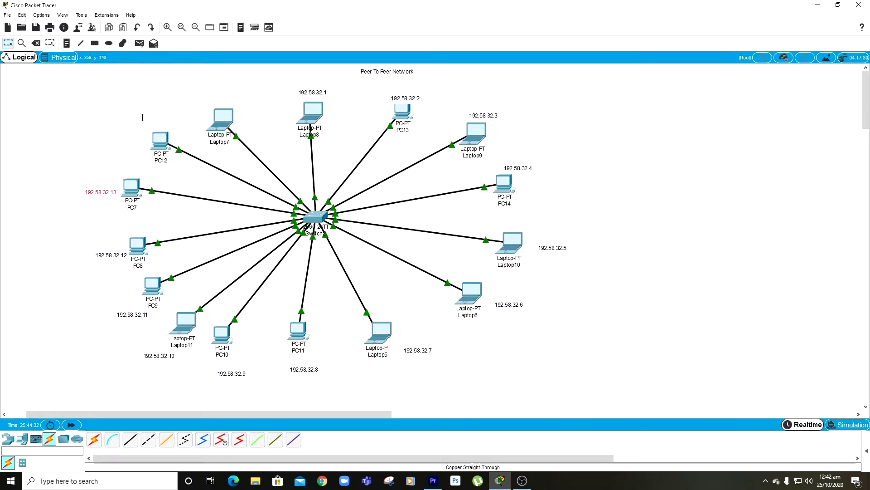
- Set PC12's static IPv4 address to 192.58.32.14 and fill in its subnet mask
left_click(160, 141)
left_click(315, 88)
left_click(286, 121)
left_click(425, 151)
key("ctrl+v")
left_click(473, 160)
left_click(617, 70)
- Place a text note reading 192.58.32.14 beside PC12
left_click(67, 43)
left_click(116, 136)
key("ctrl+v")
left_click(8, 43)
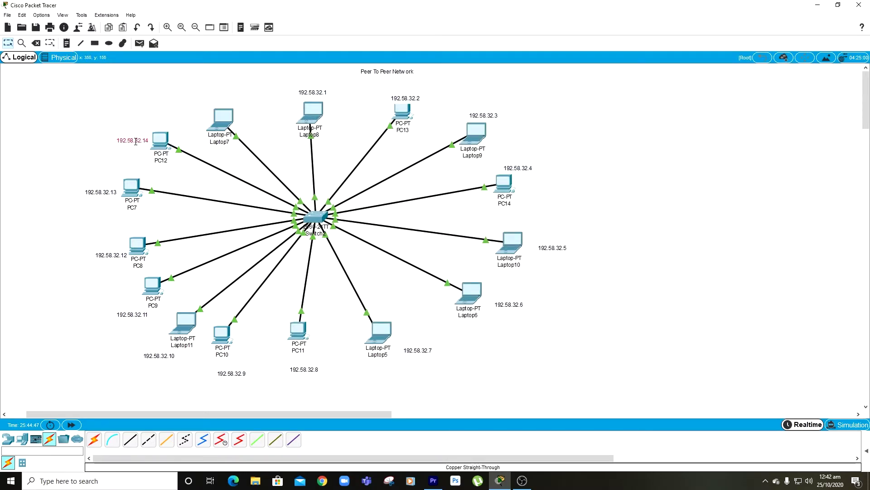
- Set Laptop7's static IPv4 address to 192.58.32.15 in its IP configuration
left_click(223, 119)
left_click(316, 89)
left_click(272, 118)
left_click(439, 151)
key("ctrl+v")
left_click(618, 70)
- Place a text note reading 192.58.32.15 above Laptop7 and move the 192.58.32.2 note slightly higher above PC13
left_click(66, 43)
left_click(189, 100)
key("ctrl+v")
key("Escape")
mouse_move(323, 107)
left_click_drag(404, 96, 404, 88)
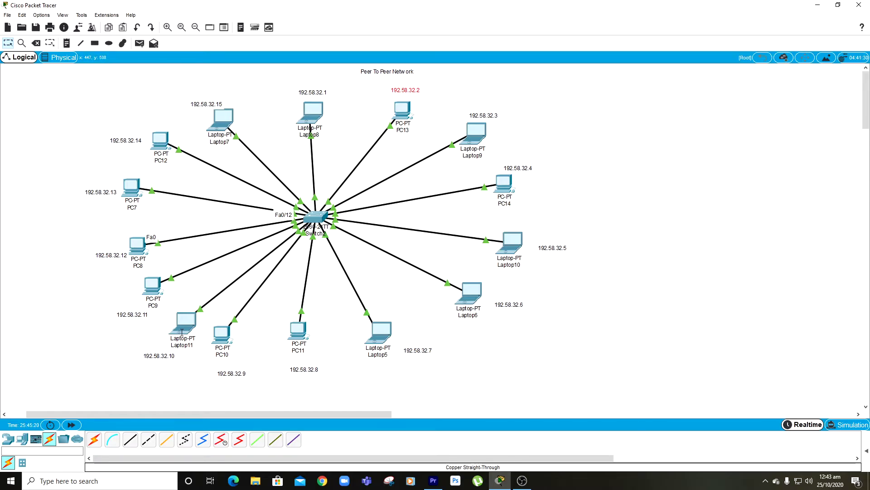
- Ping Laptop8 at 192.58.32.1 from Laptop11's Command Prompt, with the device window moved off the network's devices
mouse_move(181, 332)
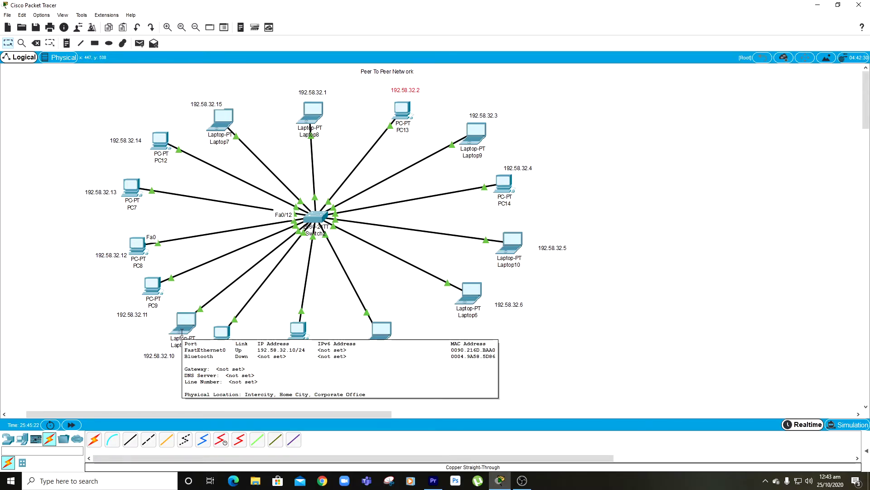
left_click(180, 331)
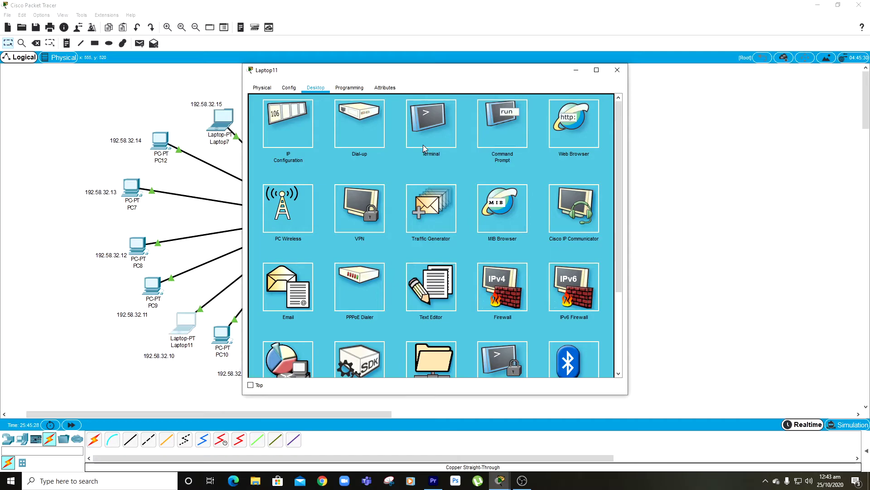
left_click_drag(436, 75, 578, 85)
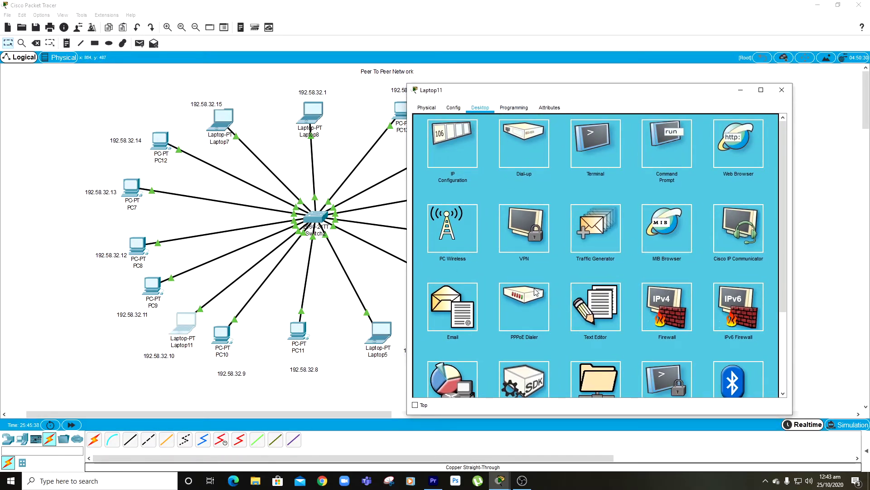
left_click(670, 136)
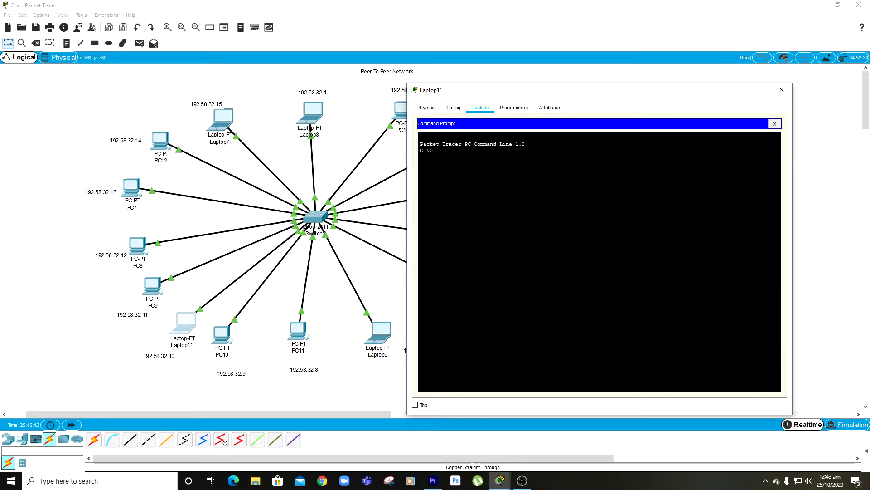
type("ping 1")
type("92.58.32.1")
key("Return")
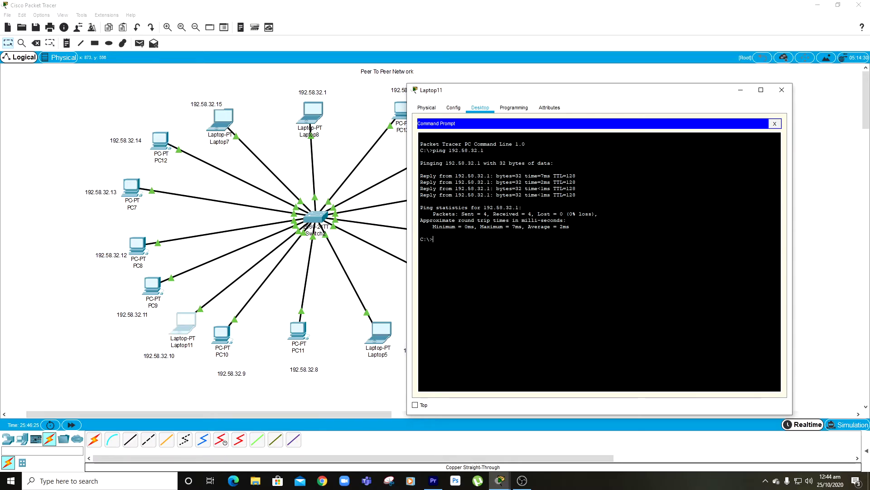
- Ping Laptop7 at 192.58.32.15 from Laptop11's Command Prompt
type("ping 192.58")
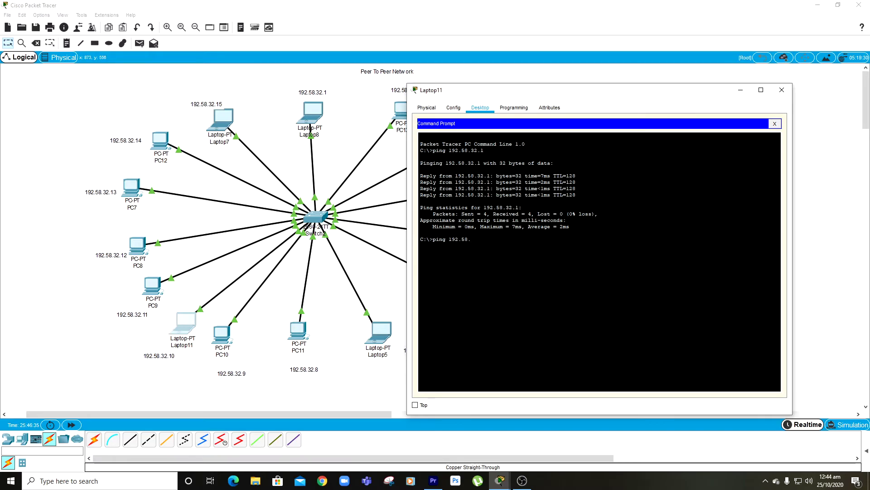
type(".32.15")
key("Return")
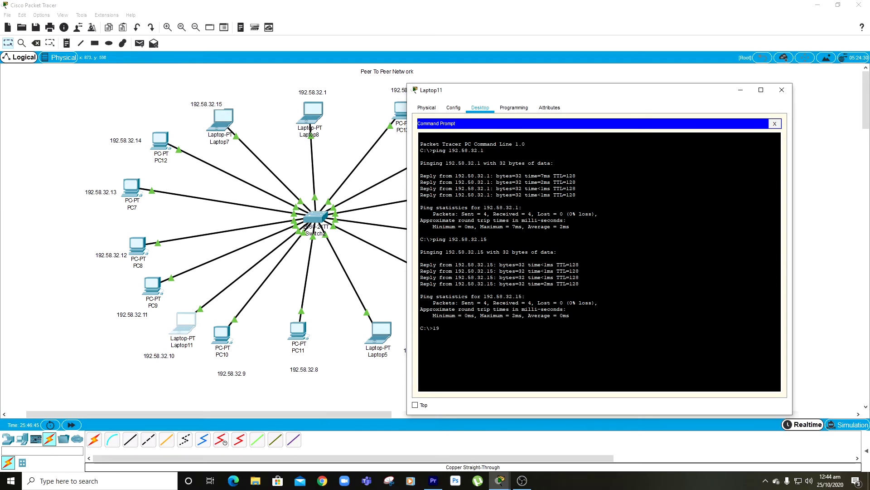
- Ping Laptop5 at 192.58.32.7 from Laptop11's Command Prompt and close Laptop11's window
key("BackSpace")
key("BackSpace")
type("ping 192.58.32.7")
key("Return")
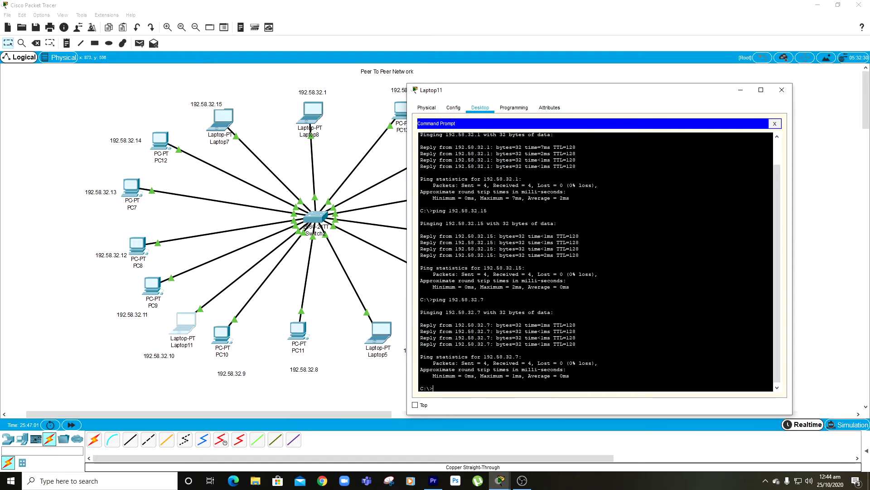
left_click(785, 92)
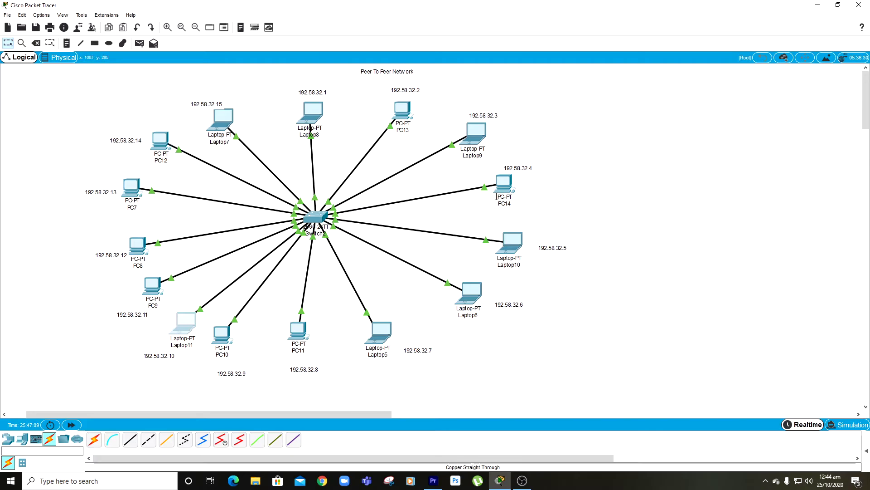
- Ping PC7 at 192.58.32.13 from PC14's Command Prompt
left_click(505, 183)
left_click_drag(459, 74, 739, 272)
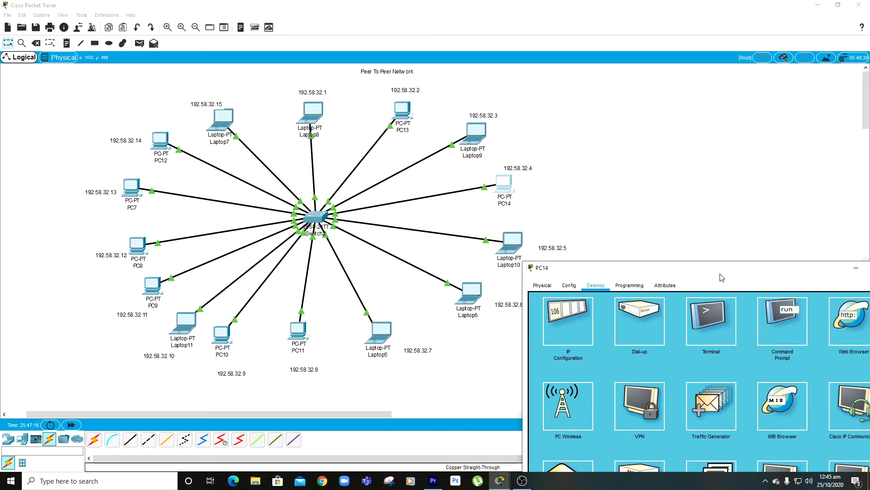
left_click_drag(631, 270, 482, 113)
left_click(637, 161)
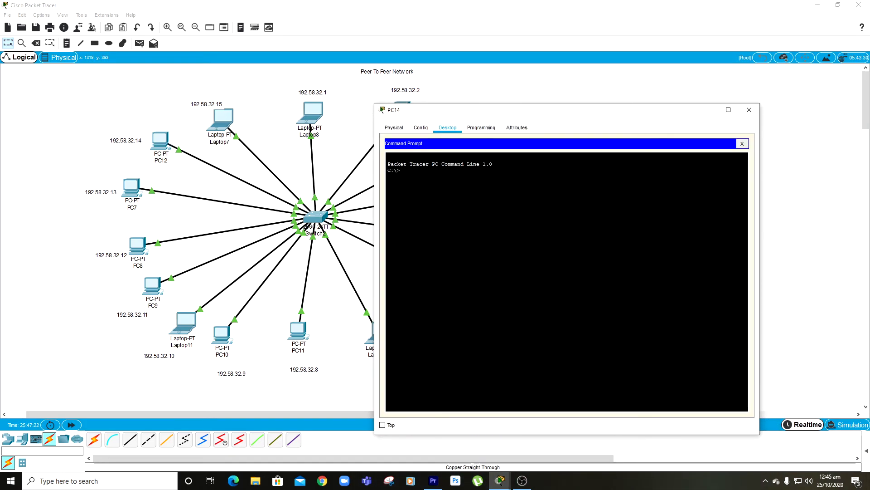
type("ping 192.58.32.13")
key("Return")
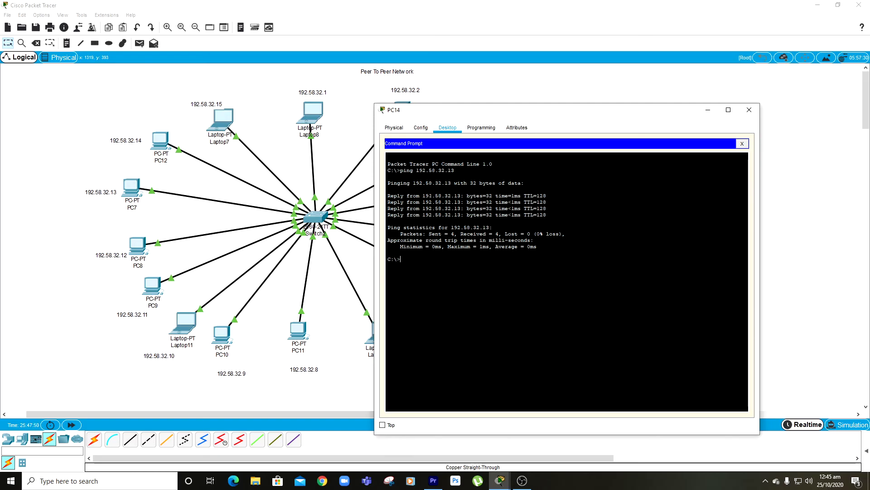
- Ping PC13 at 192.58.32.2 from PC14's Command Prompt and close PC14's window
type("ng 192.58.32.2")
key("Return")
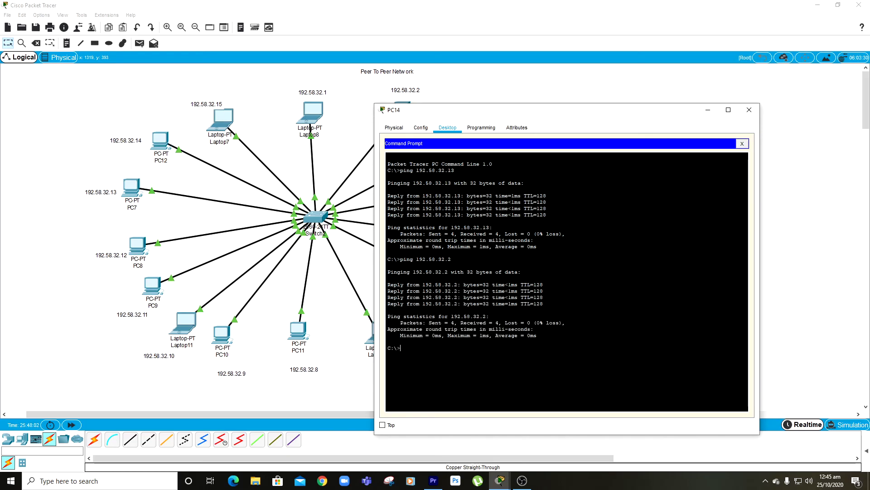
left_click(750, 109)
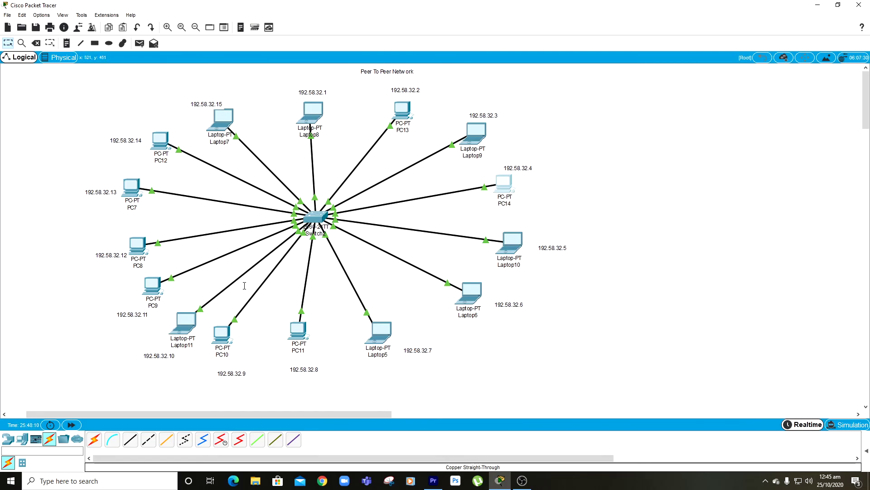
mouse_move(173, 190)
mouse_move(530, 485)
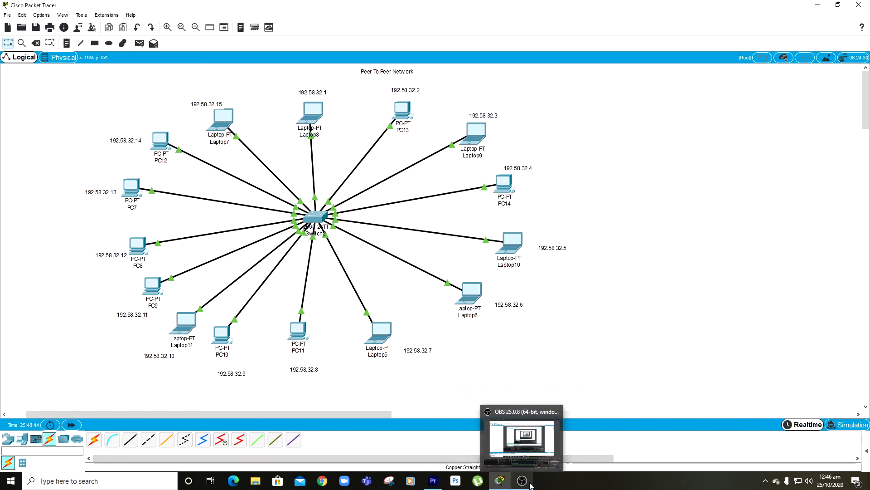